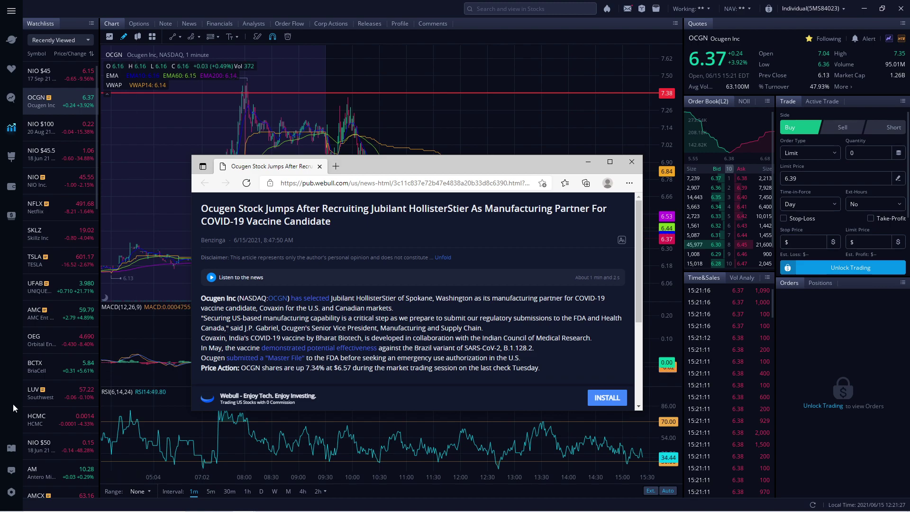
Step: Close the Ocugen news article window to reveal the OCGN chart with MACD and RSI
click(632, 162)
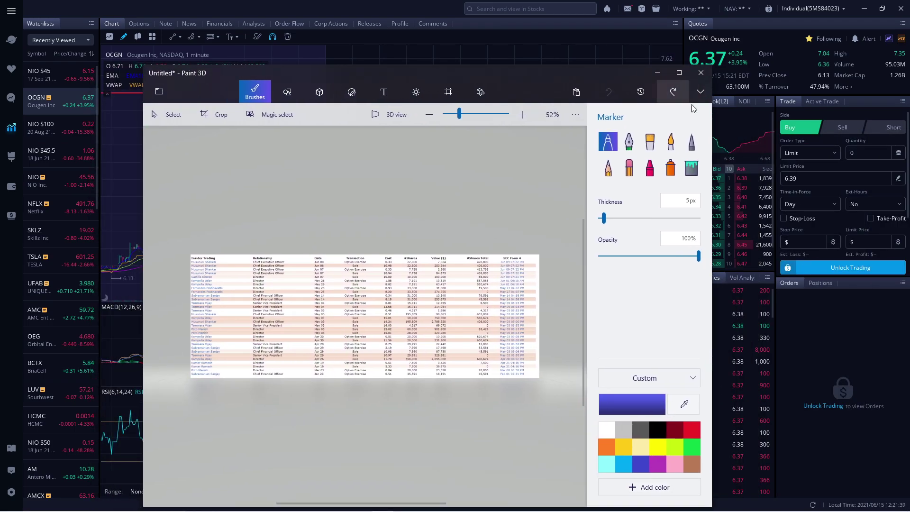
Step: Maximize Paint 3D and reset the zoom so the full insider-transactions table shows
click(683, 75)
scroll(420, 276, up, 5)
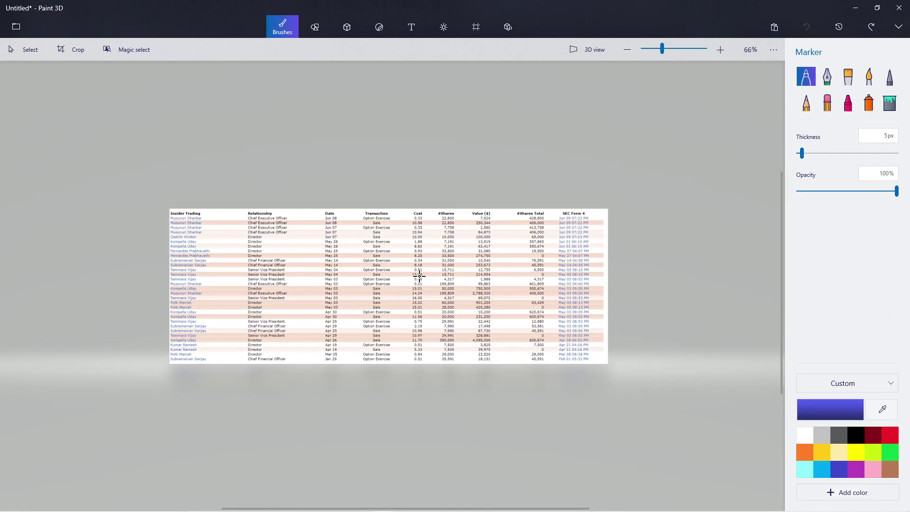
scroll(421, 277, up, 1)
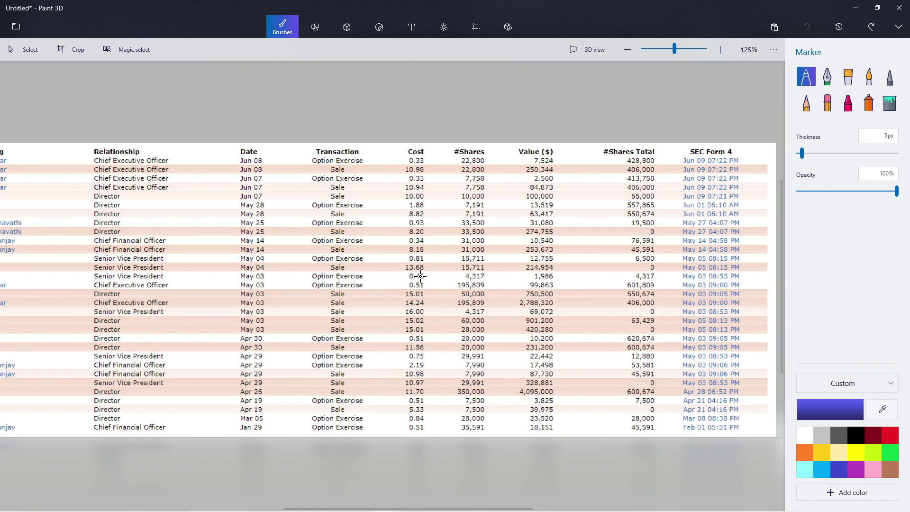
scroll(420, 277, down, 1)
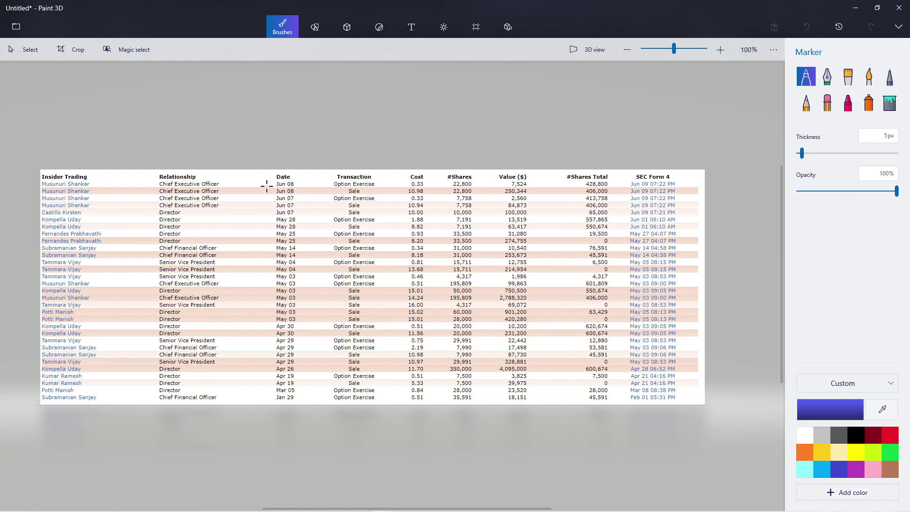
Step: Mark the Jun 08 and Jun 07 rows and the 406,000 shares total in blue
drag(266, 187, 271, 184)
drag(575, 186, 579, 183)
drag(320, 193, 338, 191)
drag(582, 193, 590, 189)
mouse_move(227, 200)
mouse_down()
mouse_move(249, 208)
mouse_move(262, 236)
mouse_up()
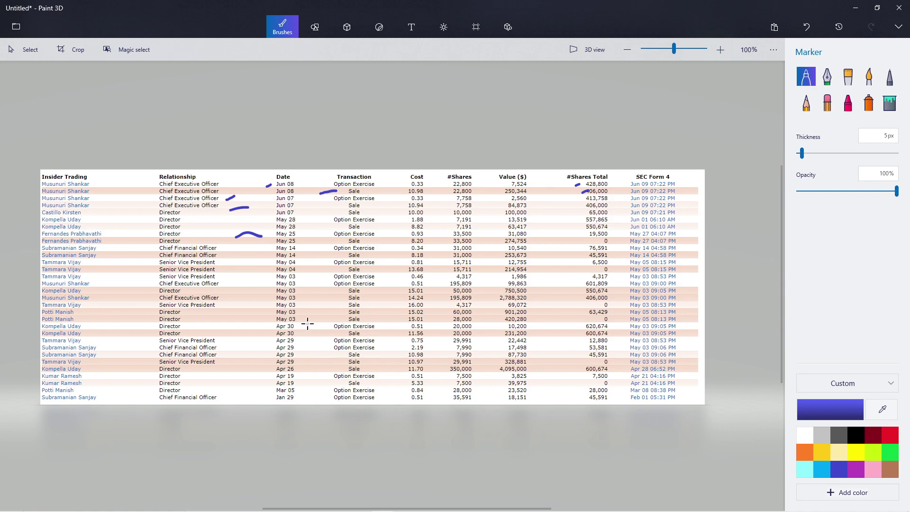
Step: Loop around the early dates in the Date column, then close Paint 3D
mouse_move(295, 285)
mouse_down()
mouse_move(265, 260)
mouse_move(279, 178)
mouse_move(299, 199)
mouse_move(297, 285)
mouse_up()
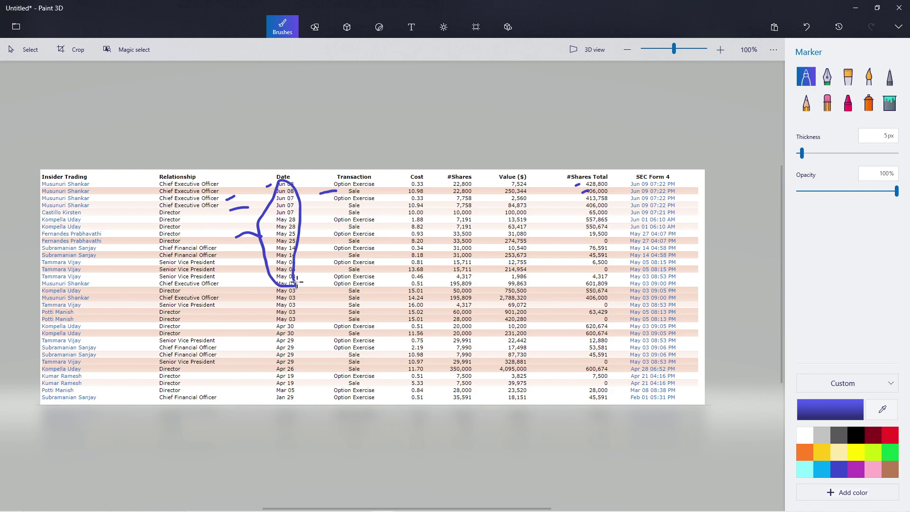
drag(297, 283, 297, 288)
click(899, 9)
Step: Discard the insider-table markup and bring the Ocugen stats image up full screen
click(488, 287)
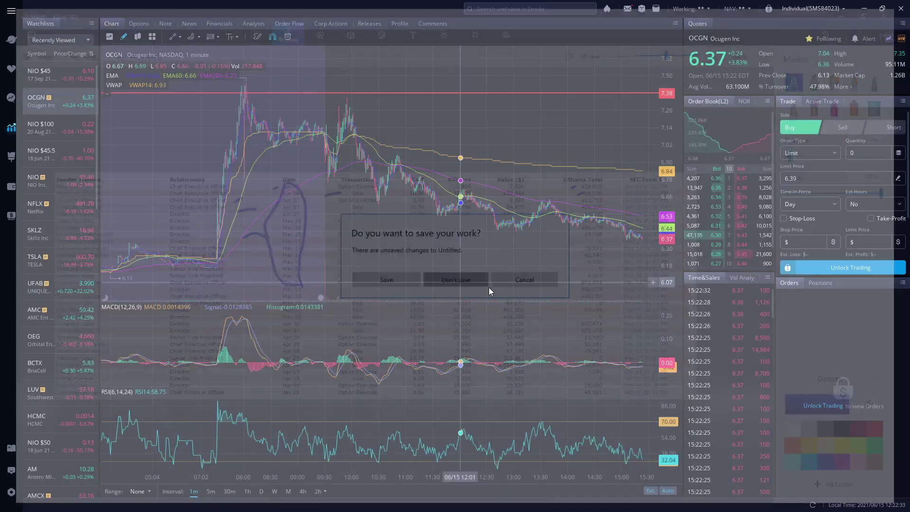
key(alt+Tab)
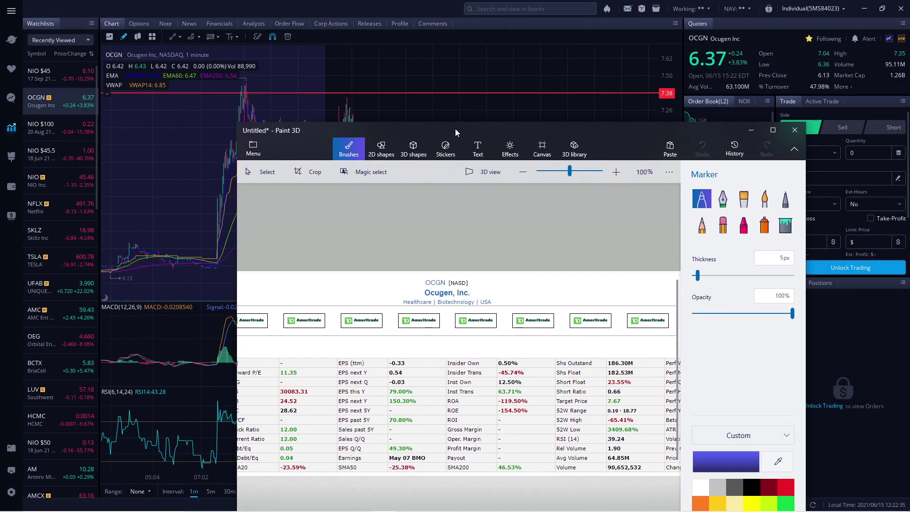
click(763, 106)
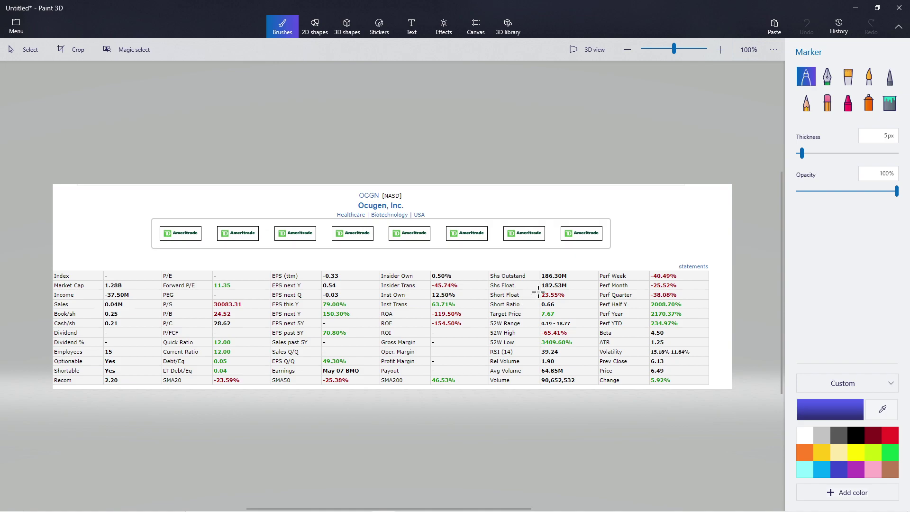
Step: Underline the 23.55% short float in blue, undo stray strokes, and scribble a note above
mouse_move(538, 294)
mouse_down()
mouse_move(572, 291)
mouse_move(549, 304)
mouse_move(540, 298)
mouse_up()
drag(478, 298, 487, 294)
key(ctrl+z)
key(ctrl+z)
drag(534, 299, 565, 299)
drag(486, 297, 491, 294)
mouse_move(620, 253)
mouse_down()
mouse_move(610, 265)
mouse_move(638, 267)
mouse_up()
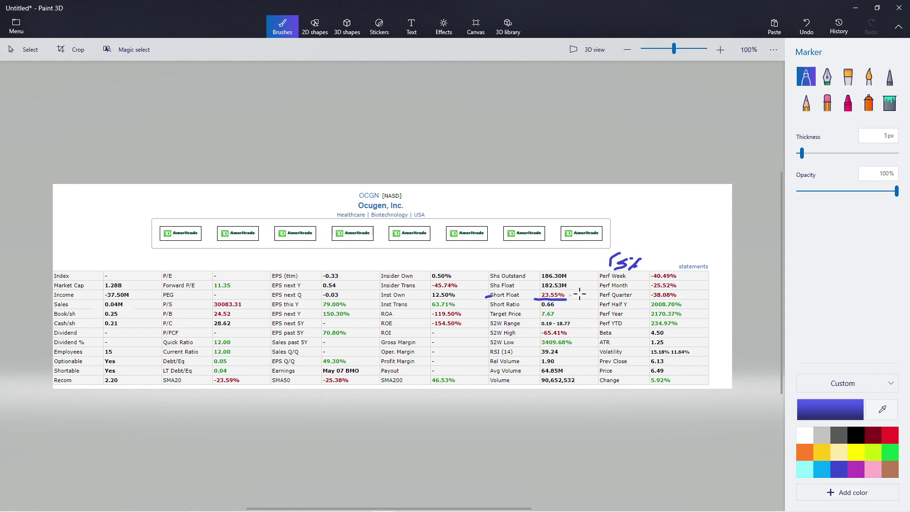
Step: Close Paint 3D without saving, zoom out the OCGN chart, and nudge the red line near 7.38
click(906, 8)
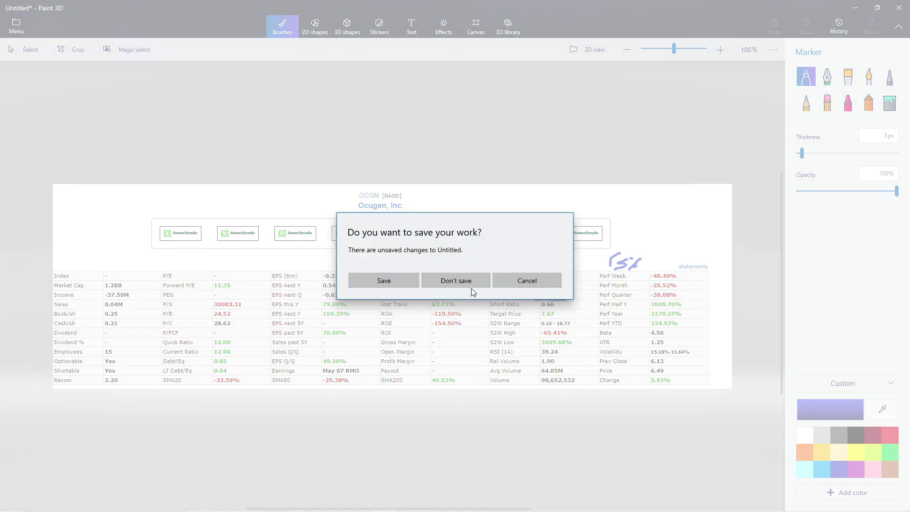
click(471, 281)
scroll(508, 197, down, 1)
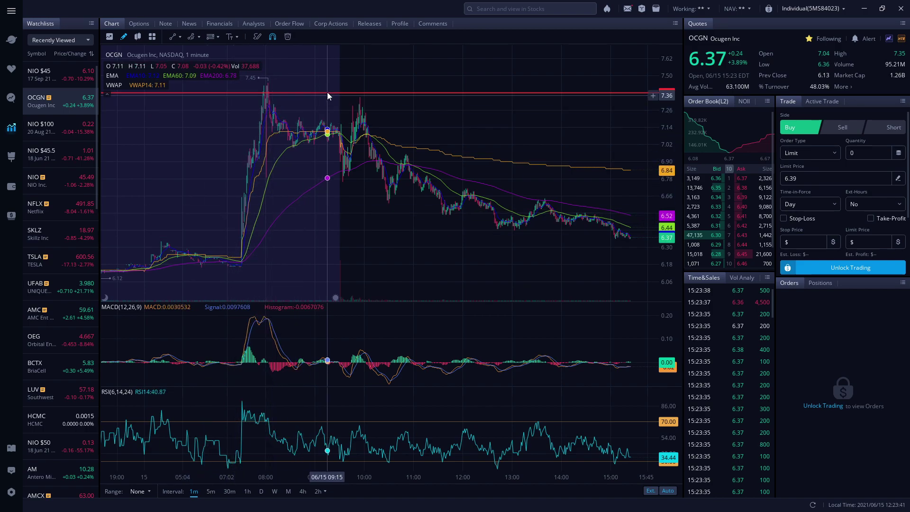
drag(307, 94, 311, 93)
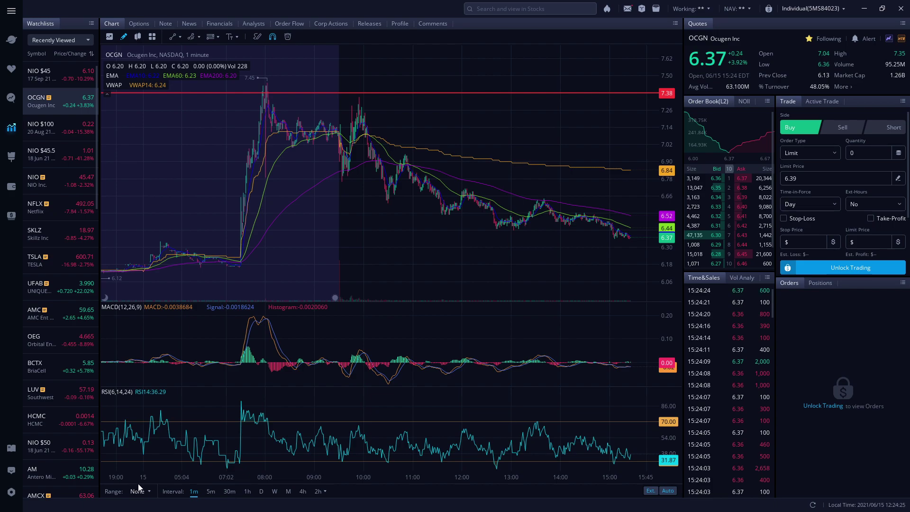
Step: Set the OCGN chart range to YTD on daily candles
click(148, 489)
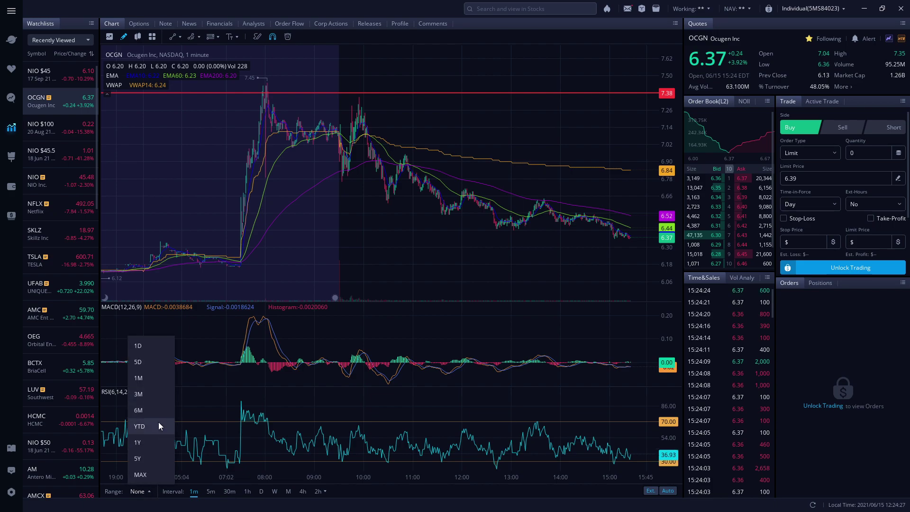
click(159, 426)
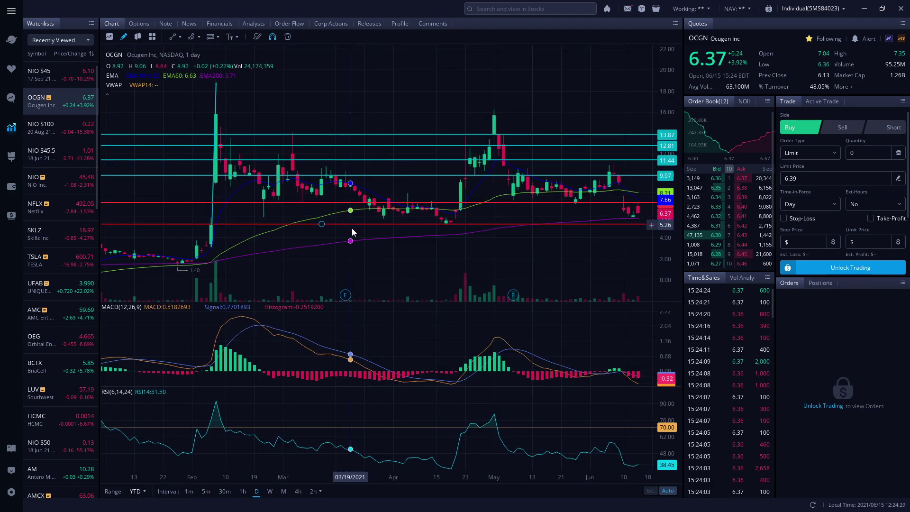
scroll(374, 263, down, 2)
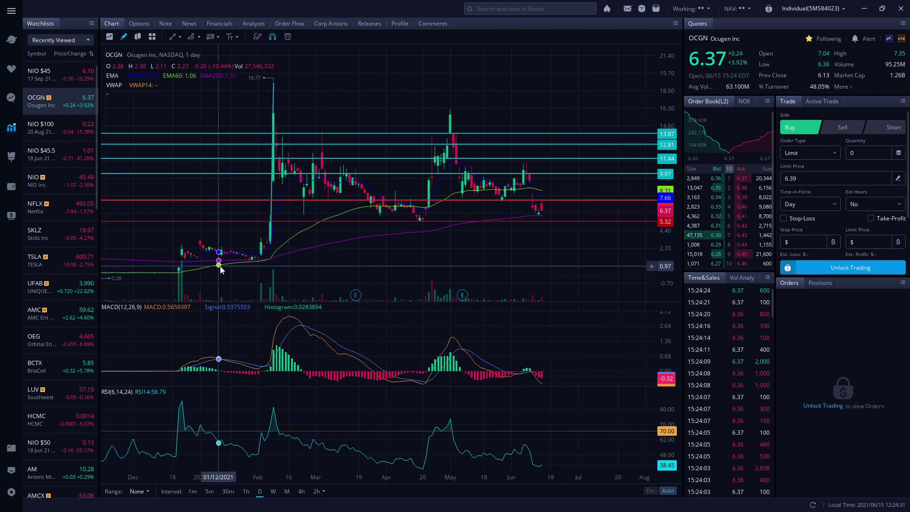
Step: Recolor the red horizontal line near 7.66 to teal
click(395, 201)
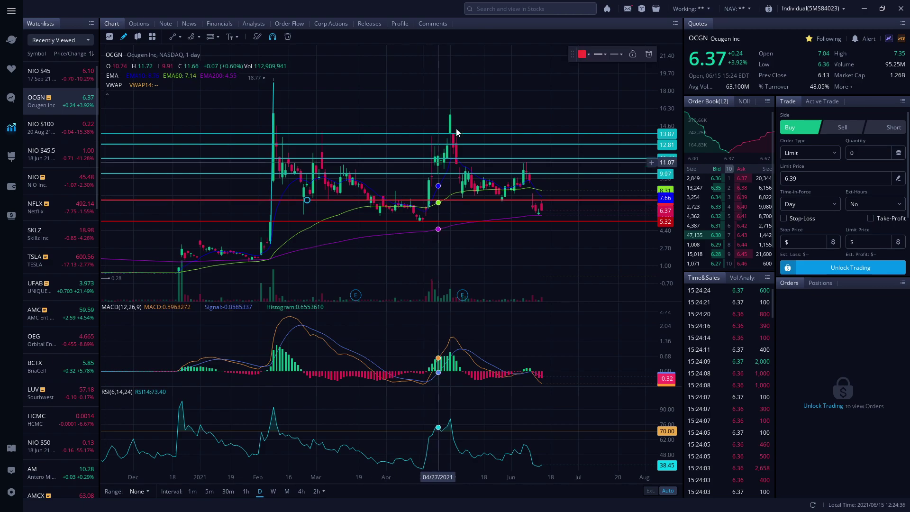
click(606, 55)
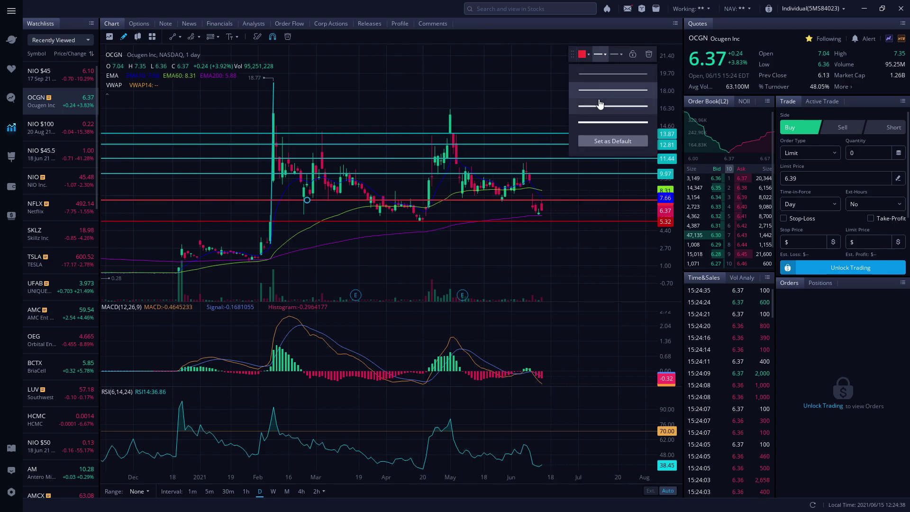
click(589, 54)
click(664, 93)
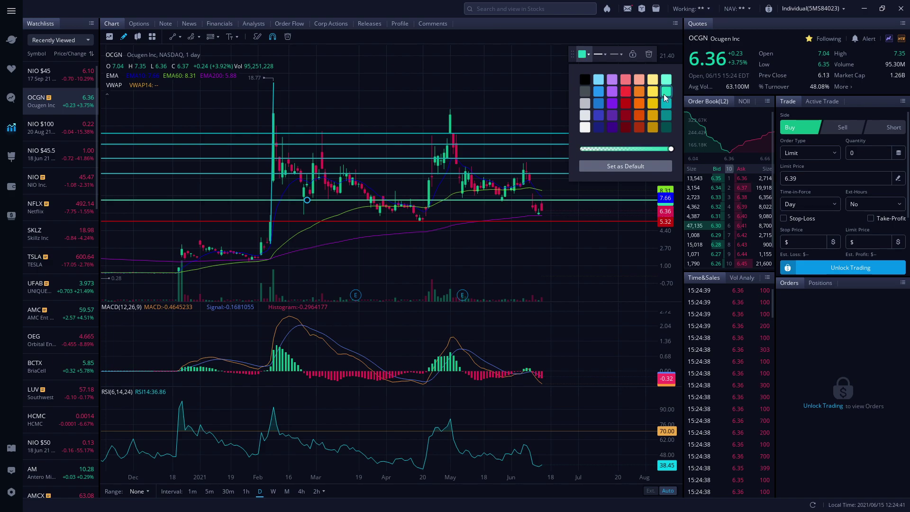
click(641, 237)
scroll(468, 260, up, 5)
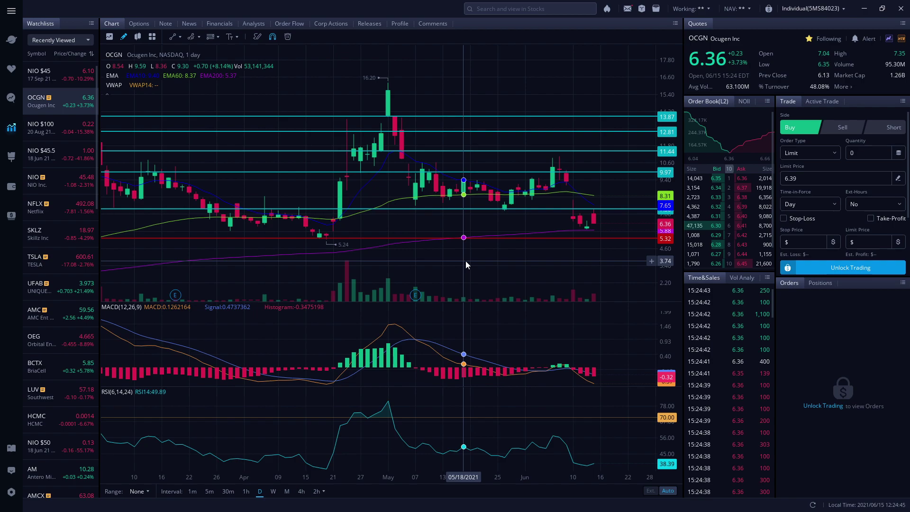
Step: Zoom out and pan the daily chart back to January, then adjust the red 5.32 support line
scroll(465, 261, down, 4)
scroll(211, 258, down, 1)
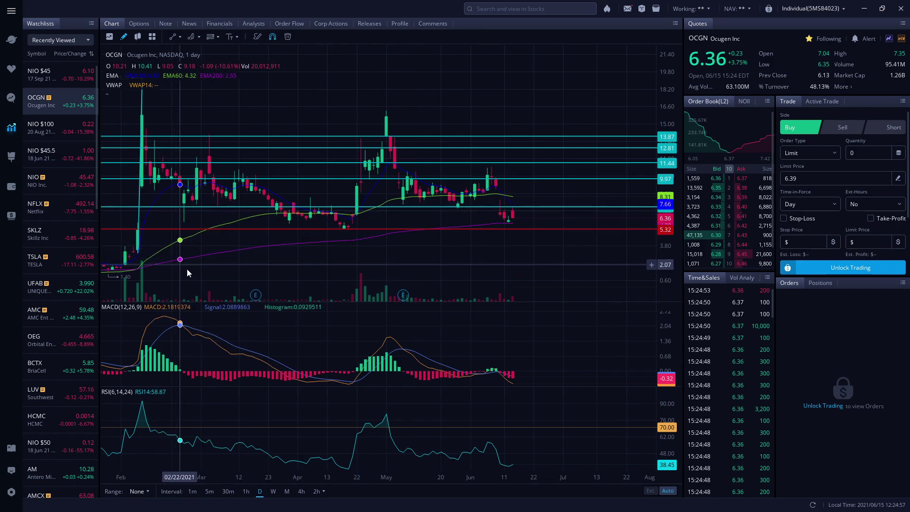
drag(246, 276, 298, 267)
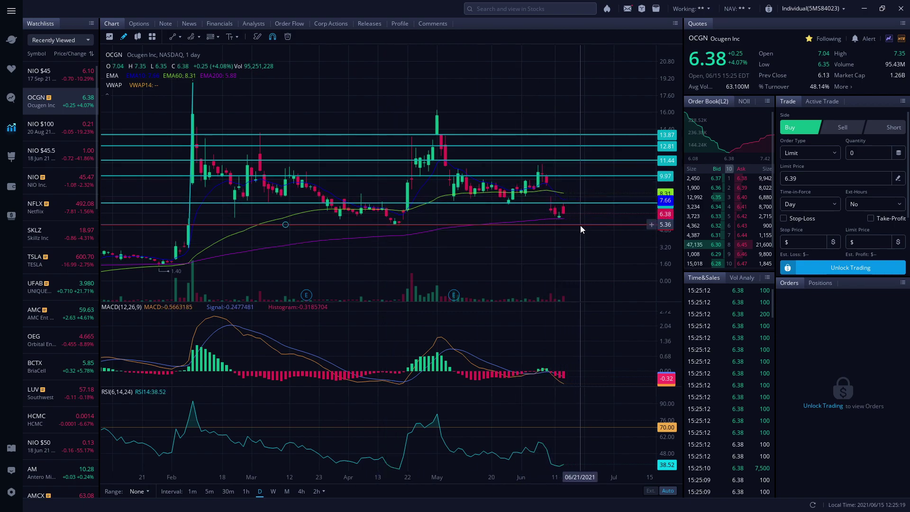
drag(580, 226, 573, 224)
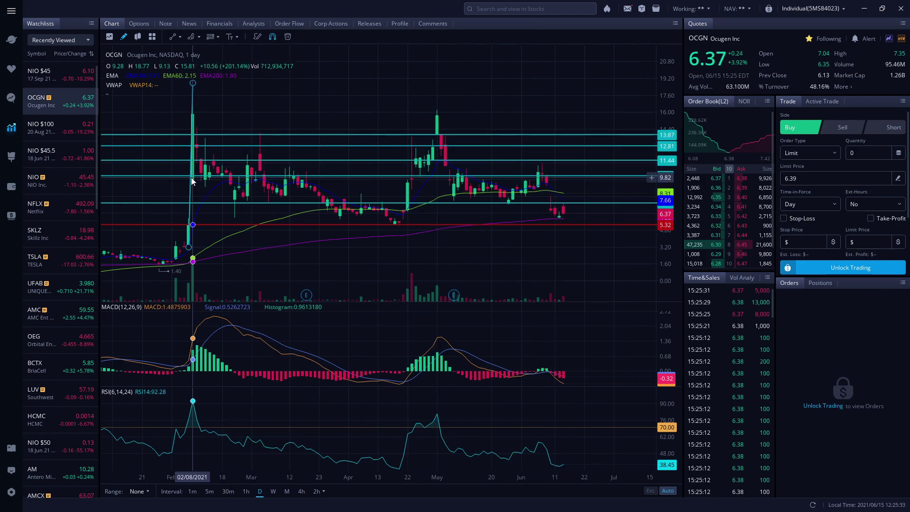
Step: Switch the chart to about three months of 2-hour candles and pan the dates
click(147, 492)
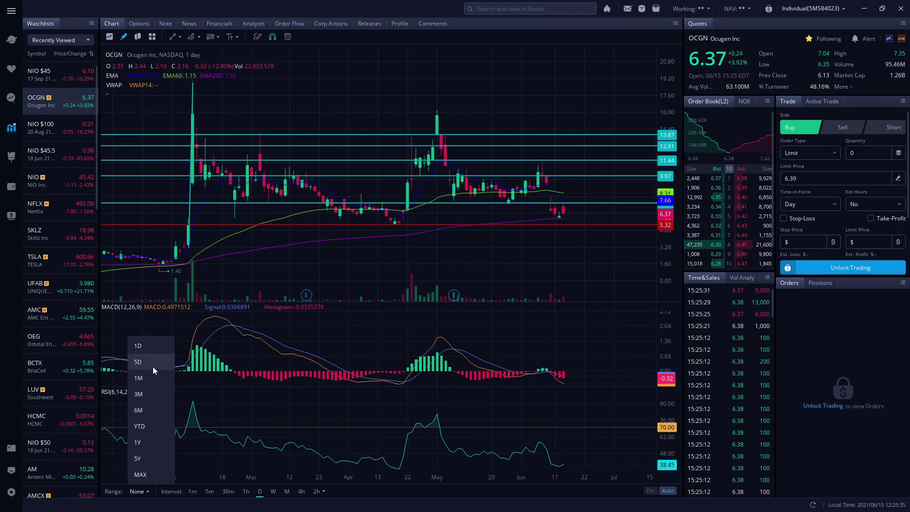
click(155, 389)
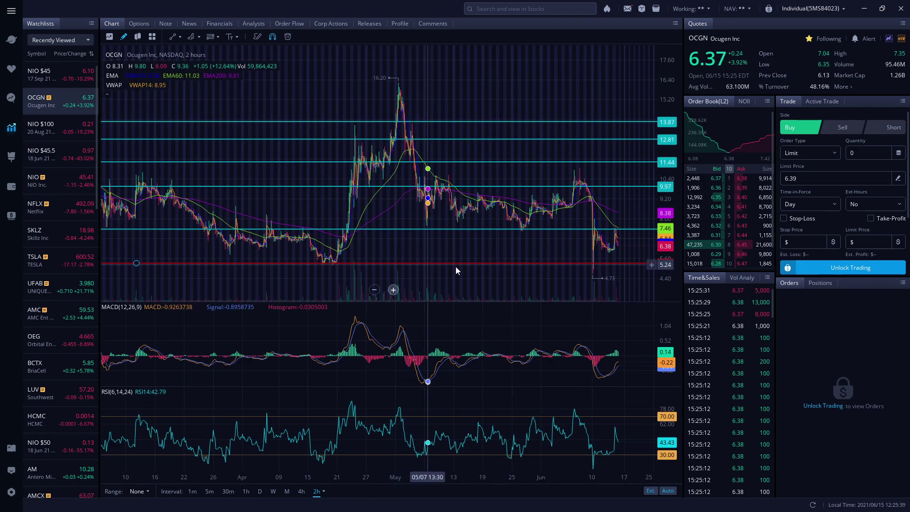
drag(470, 280, 428, 286)
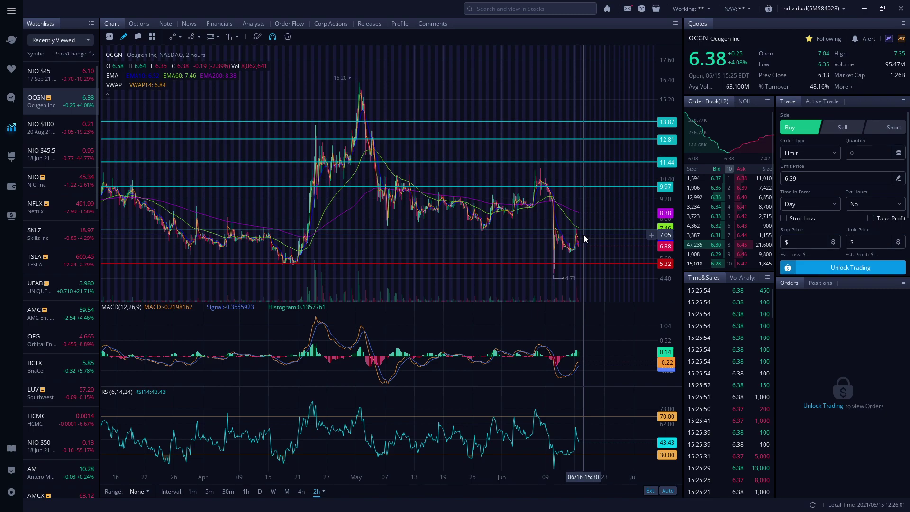
Step: Choose a different line-drawing tool from the trendline tool list
click(180, 40)
click(185, 70)
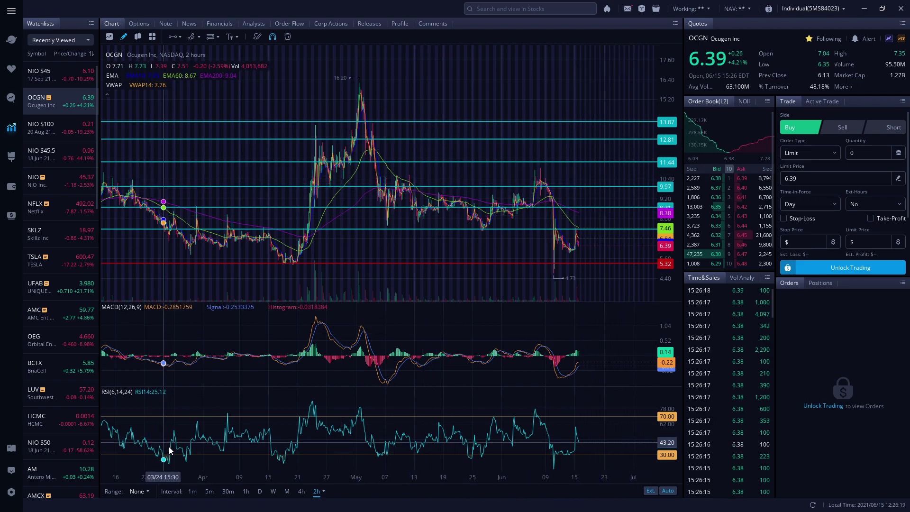
click(144, 491)
Step: Set the range to 6M on 4-hour candles and pan to frame February through July
click(138, 410)
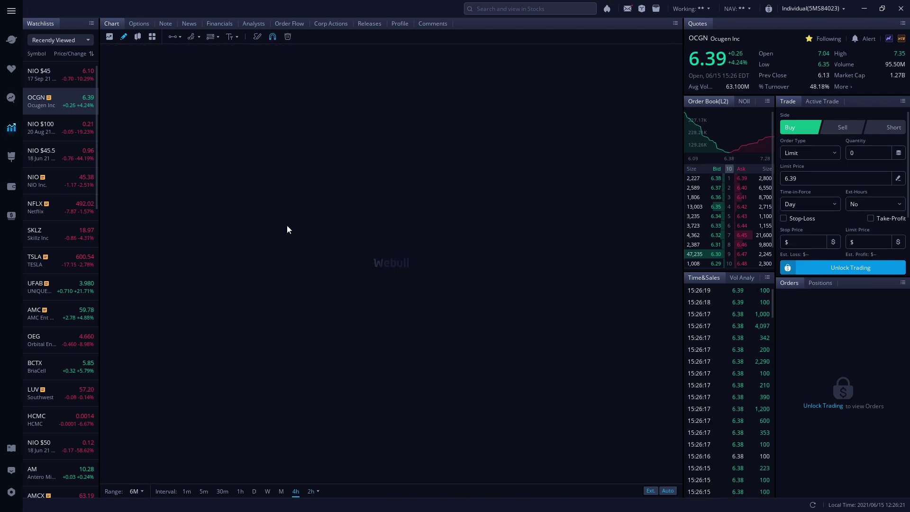
drag(459, 269, 399, 260)
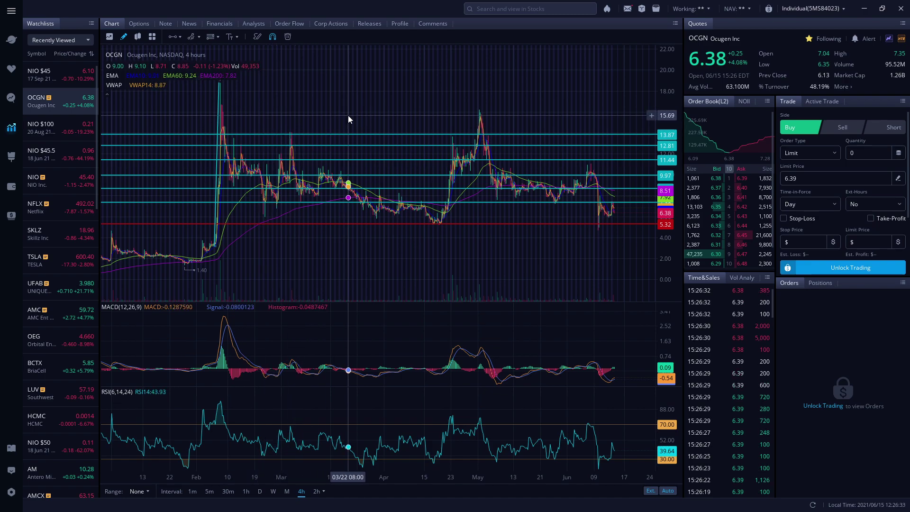
drag(348, 115, 372, 126)
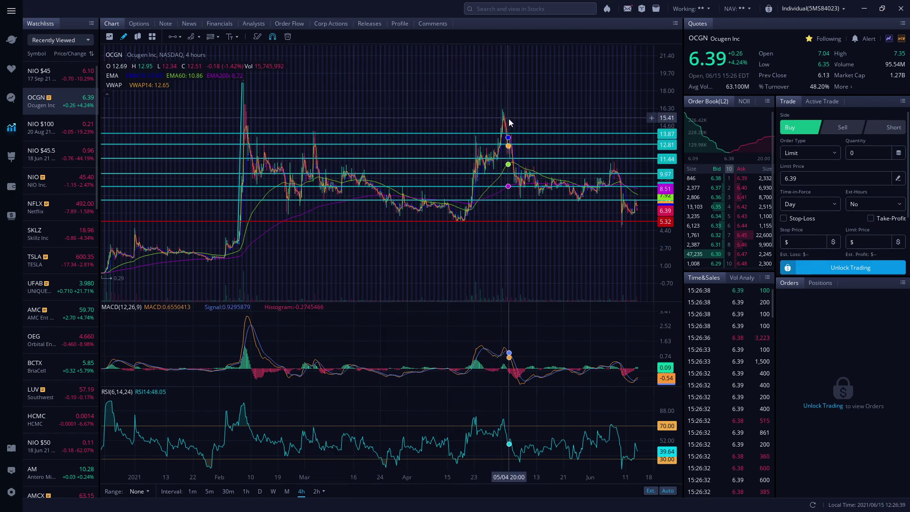
drag(566, 99, 509, 110)
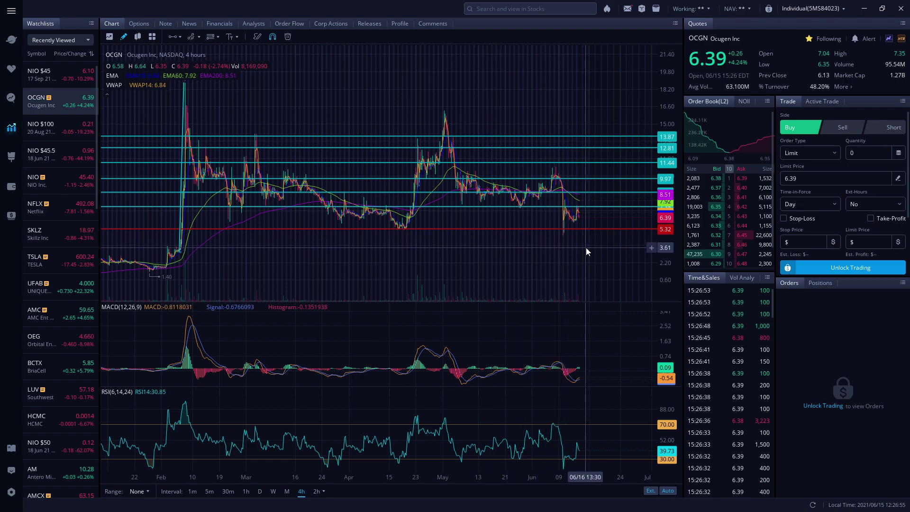
drag(587, 247, 558, 256)
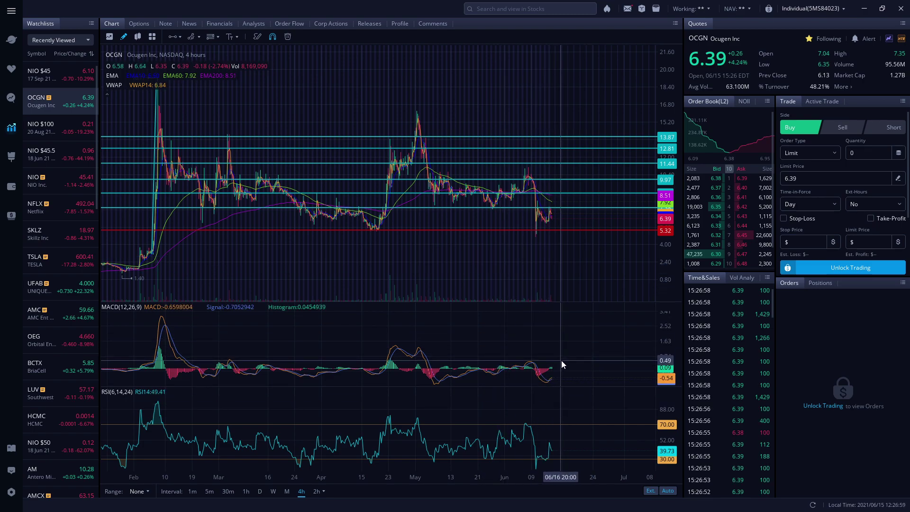
scroll(558, 363, up, 2)
scroll(559, 362, up, 4)
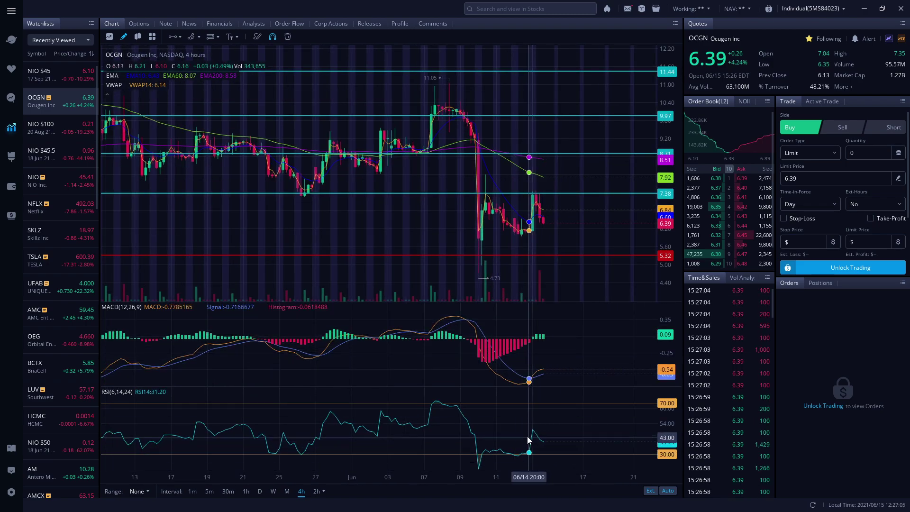
scroll(552, 436, down, 4)
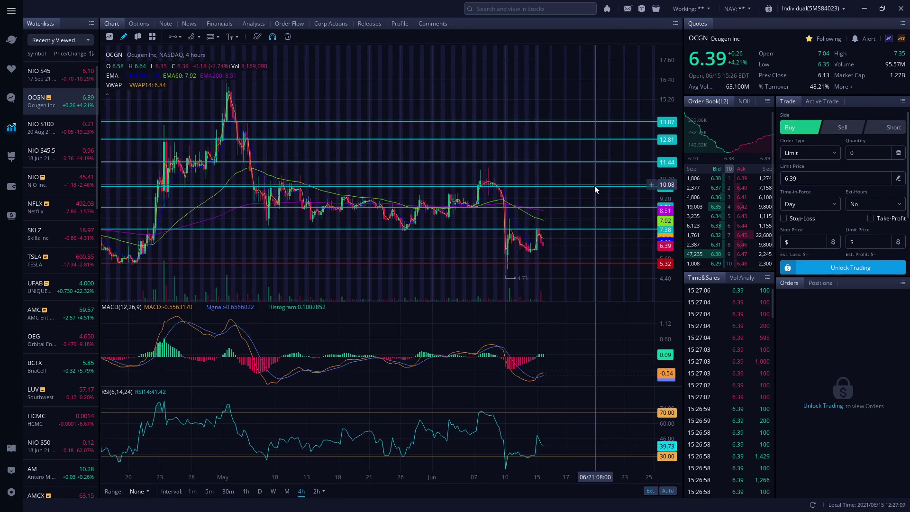
scroll(594, 186, down, 3)
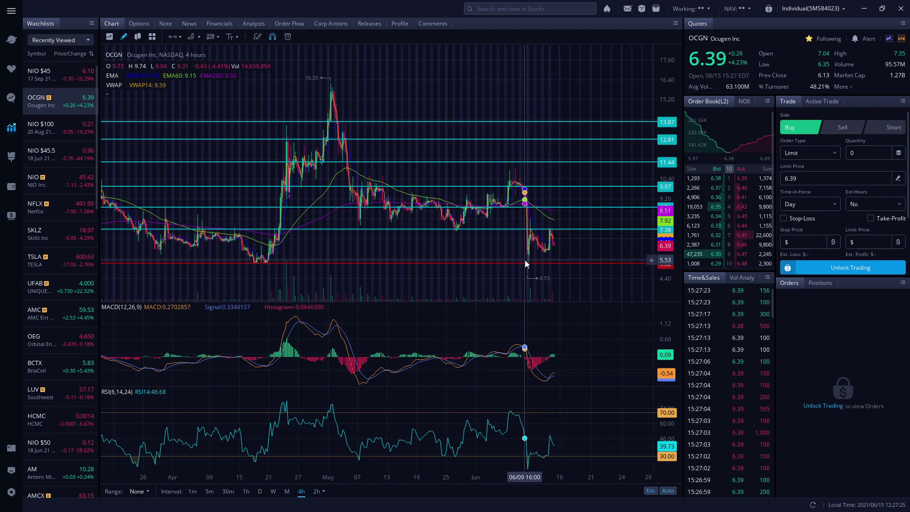
scroll(568, 229, down, 1)
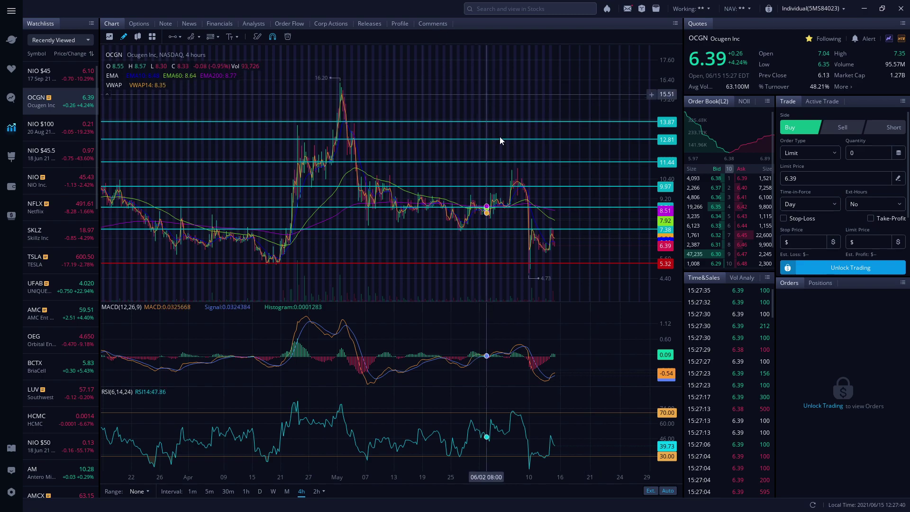
scroll(531, 256, down, 2)
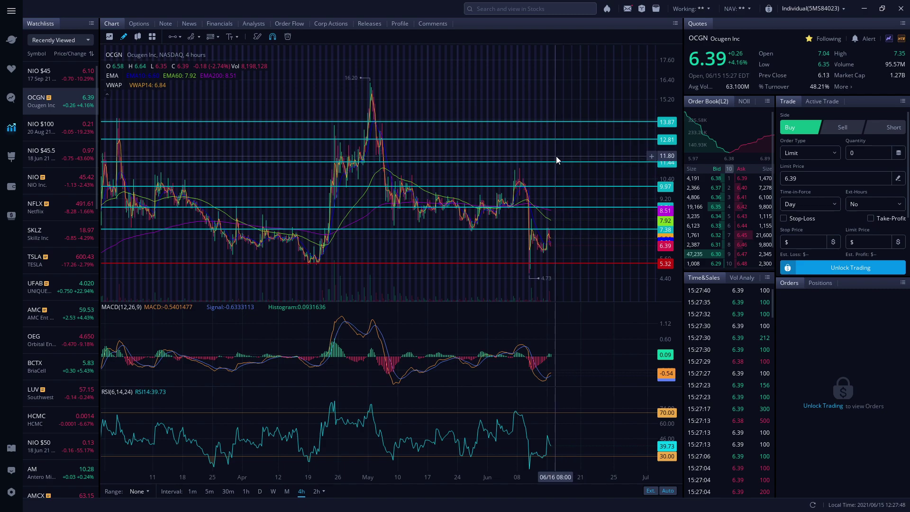
scroll(556, 155, down, 1)
drag(596, 280, 505, 260)
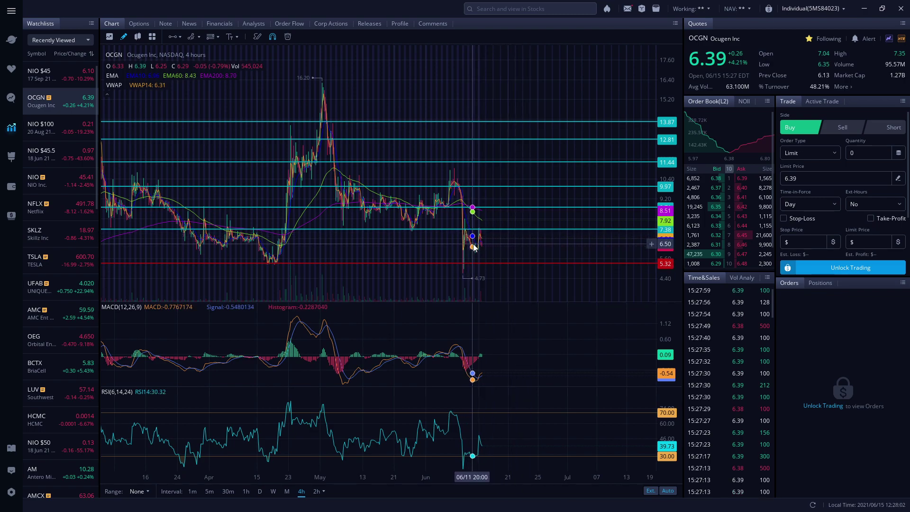
scroll(473, 245, down, 1)
scroll(474, 246, down, 1)
drag(340, 266, 440, 256)
scroll(391, 268, down, 1)
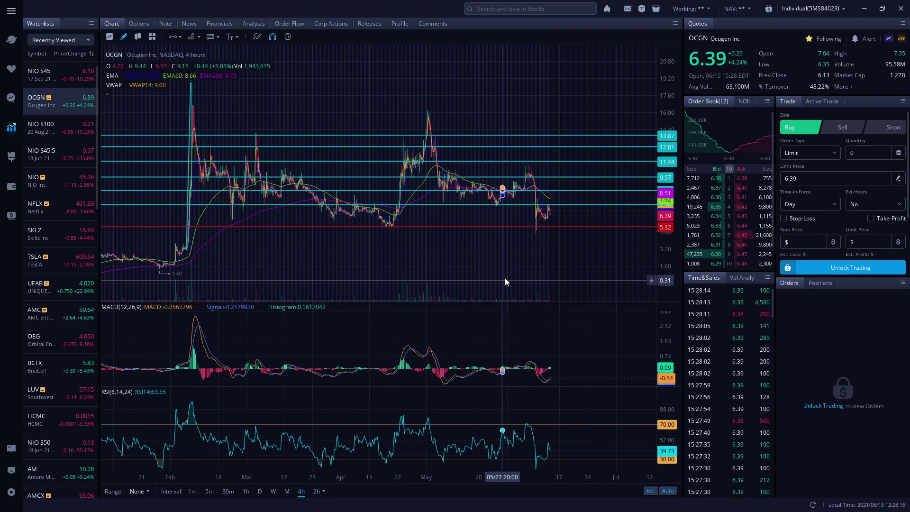
drag(479, 265, 459, 269)
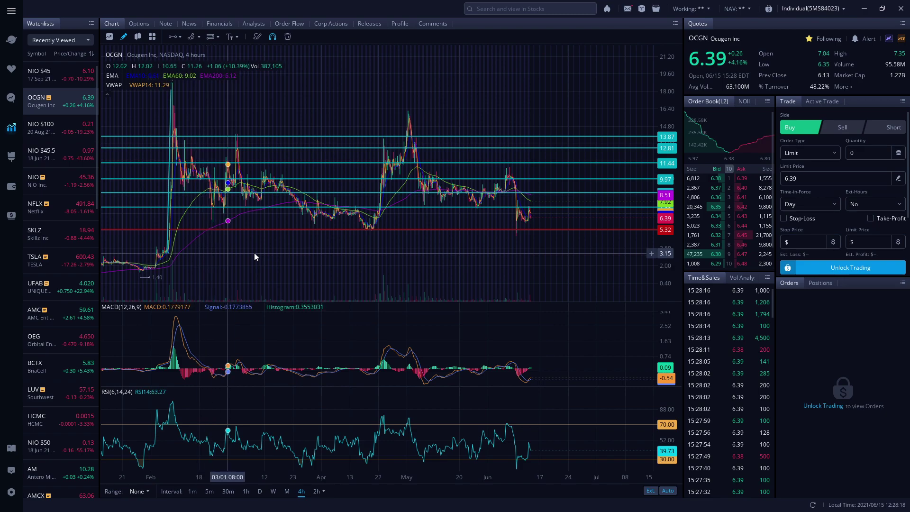
scroll(249, 254, up, 2)
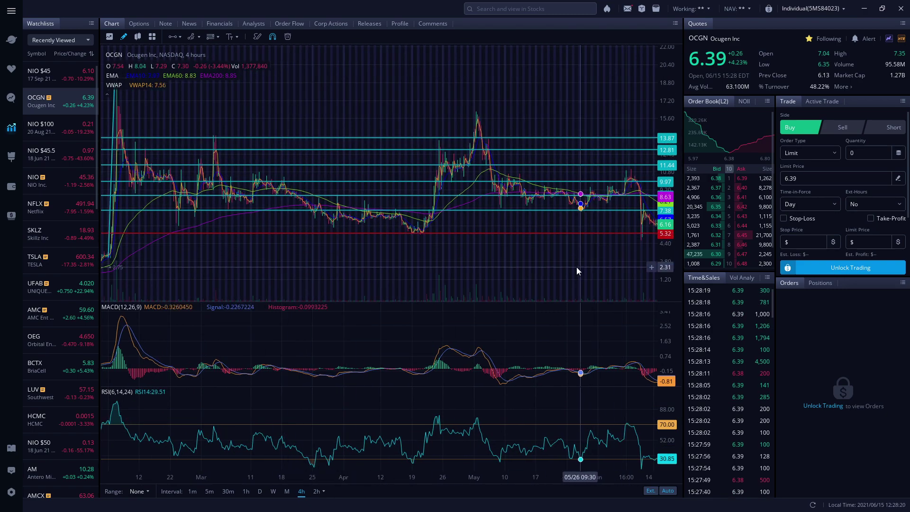
drag(577, 272, 449, 277)
scroll(572, 245, up, 2)
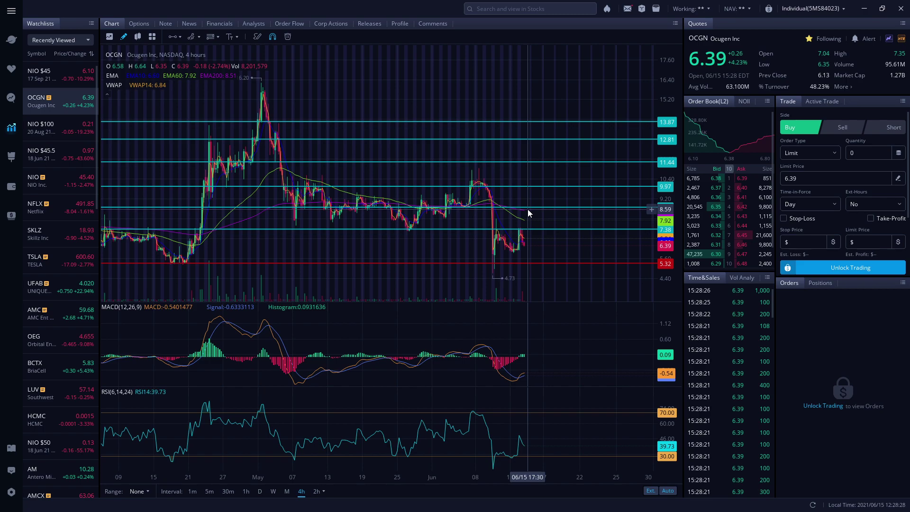
scroll(531, 217, down, 3)
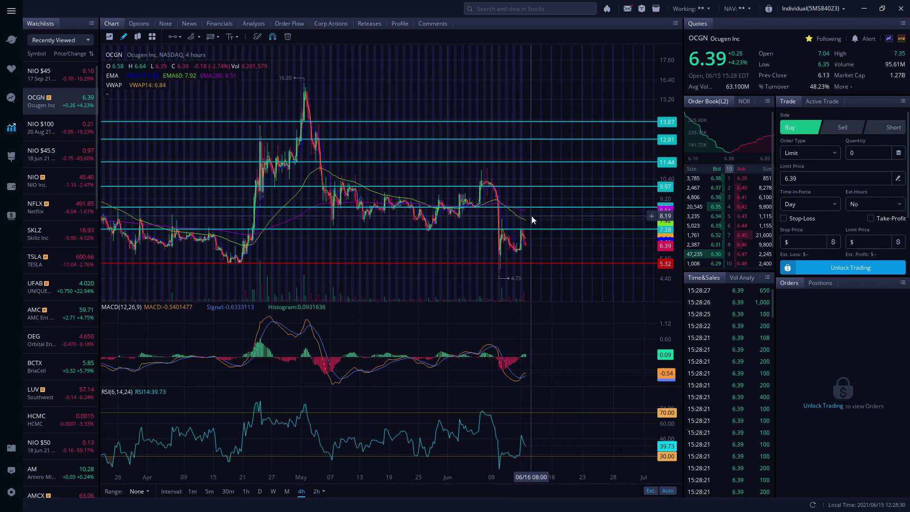
scroll(531, 215, down, 2)
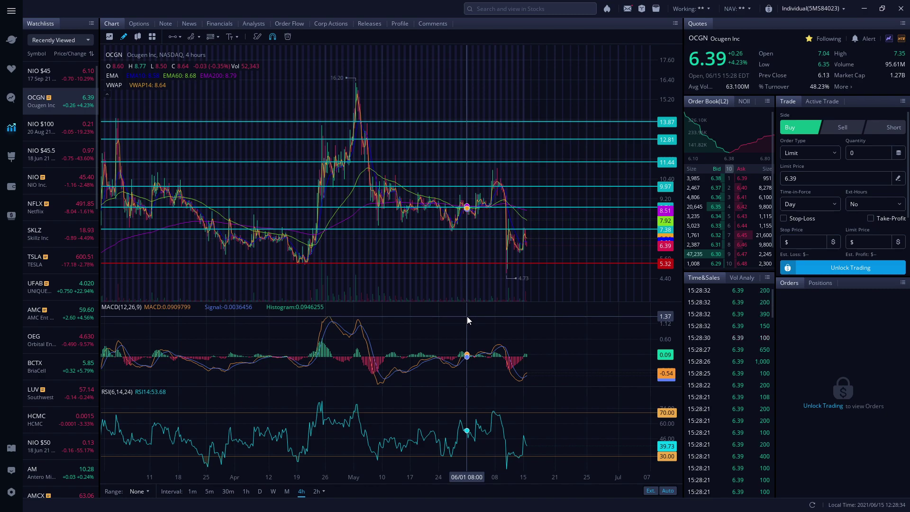
scroll(468, 316, down, 2)
scroll(493, 320, down, 2)
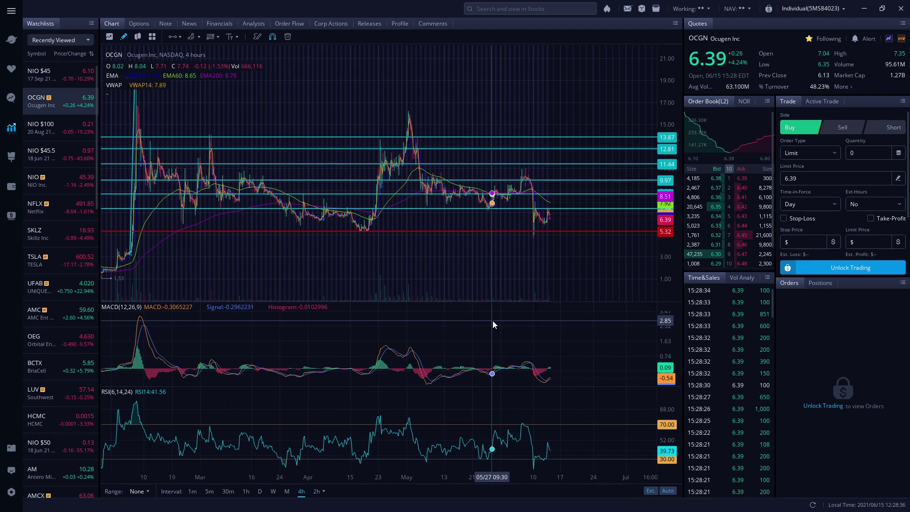
drag(479, 323, 482, 323)
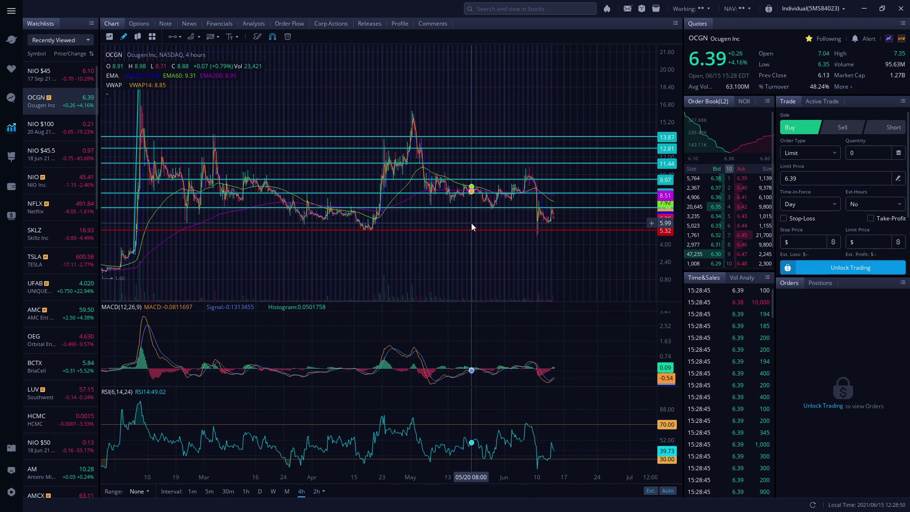
scroll(471, 227, down, 2)
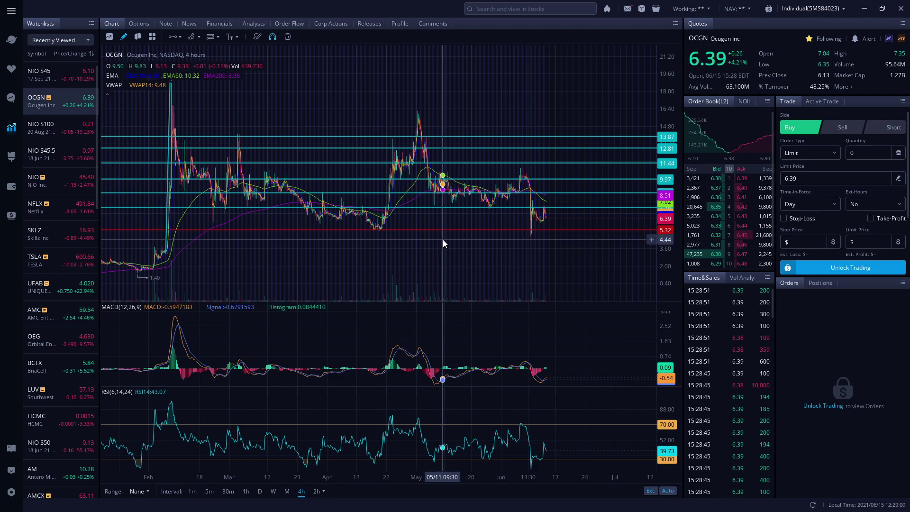
drag(442, 240, 473, 234)
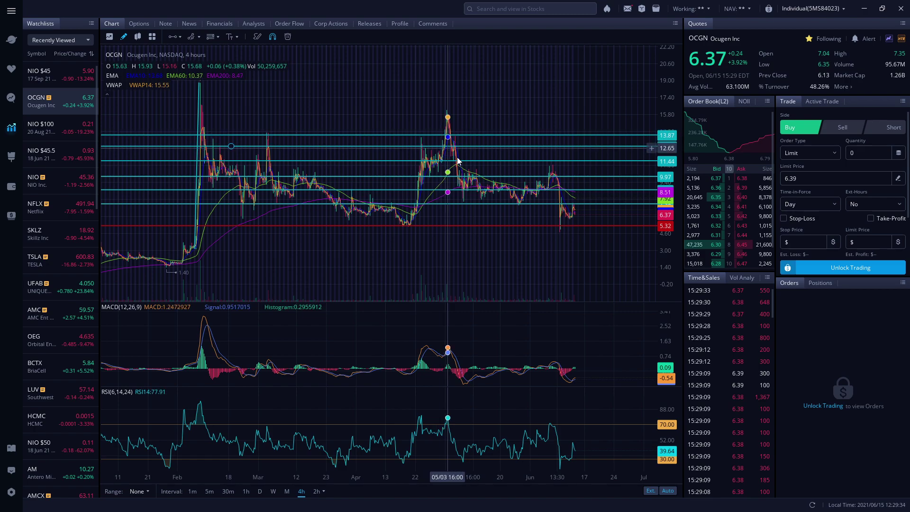
drag(562, 249, 539, 252)
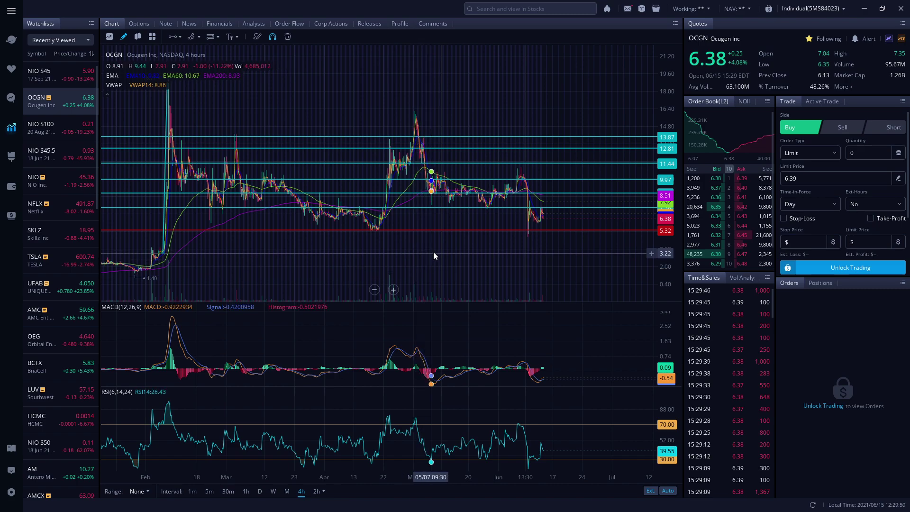
drag(440, 250, 460, 250)
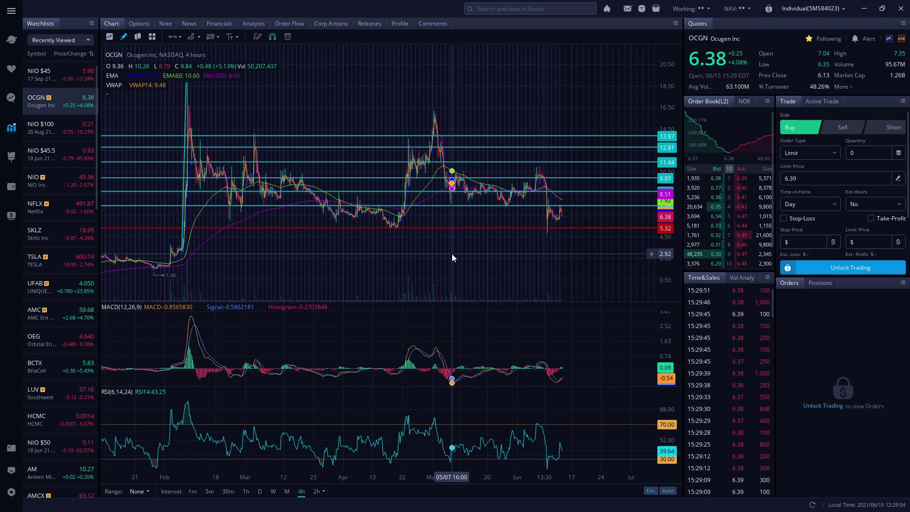